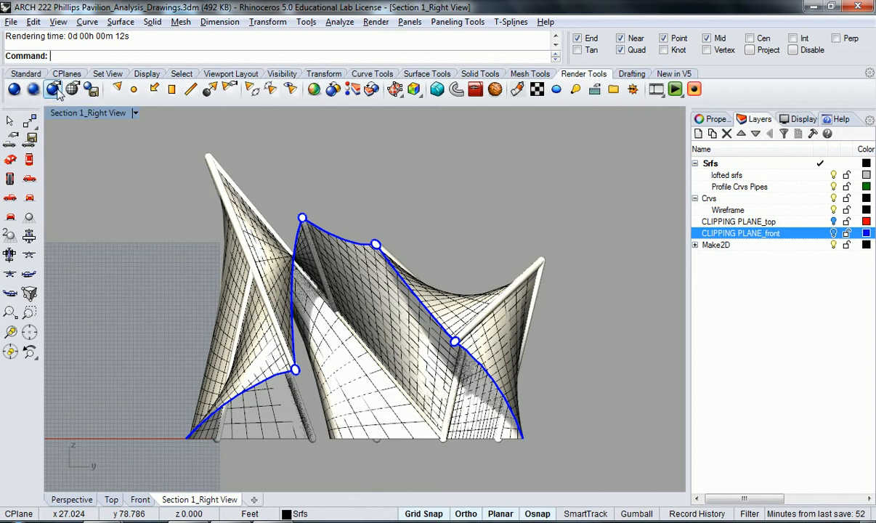
# - Open the Rhino Render settings in the document properties and enable the transparent background
pyautogui.click(56, 87)
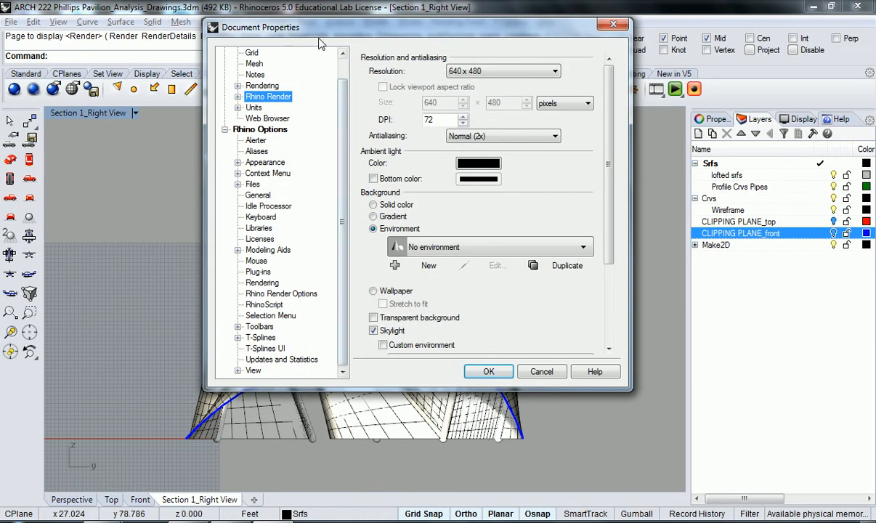
pyautogui.moveTo(325, 28); pyautogui.dragTo(325, 63)
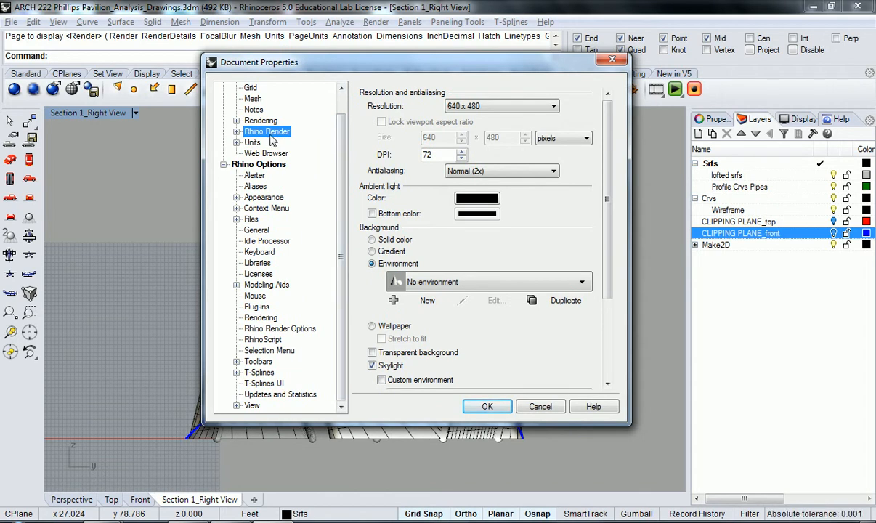
pyautogui.click(236, 132)
pyautogui.click(235, 132)
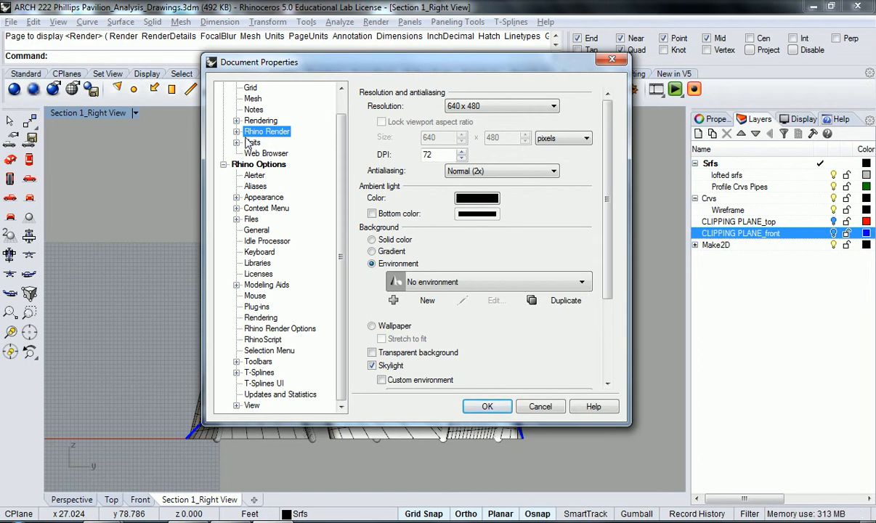
pyautogui.click(372, 353)
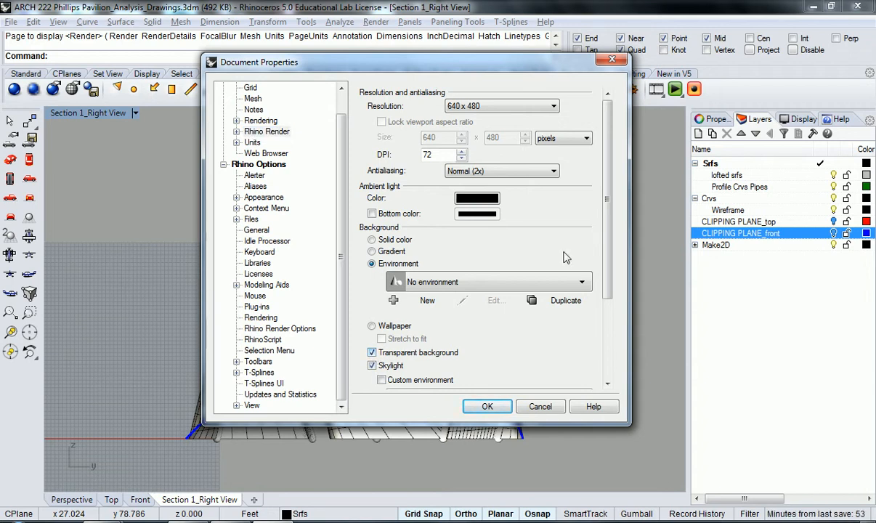
# - Enable rendering of curves and of surface edges and isocurves, and run a test render of the Section 1_Right View
pyautogui.moveTo(608, 174); pyautogui.dragTo(599, 261)
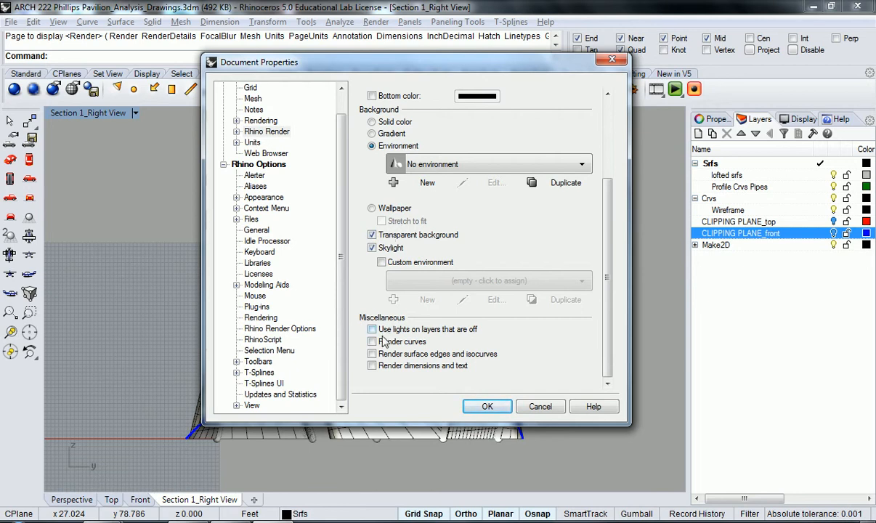
pyautogui.moveTo(476, 63); pyautogui.dragTo(700, 63)
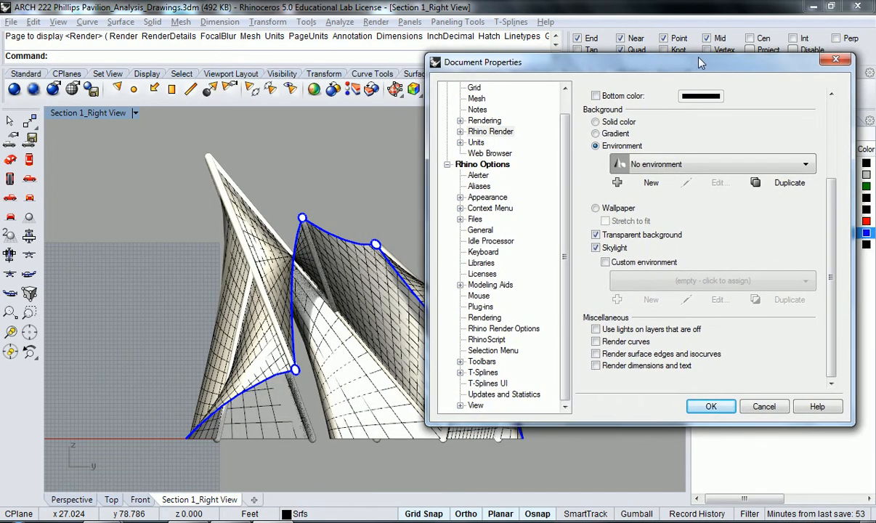
pyautogui.click(595, 341)
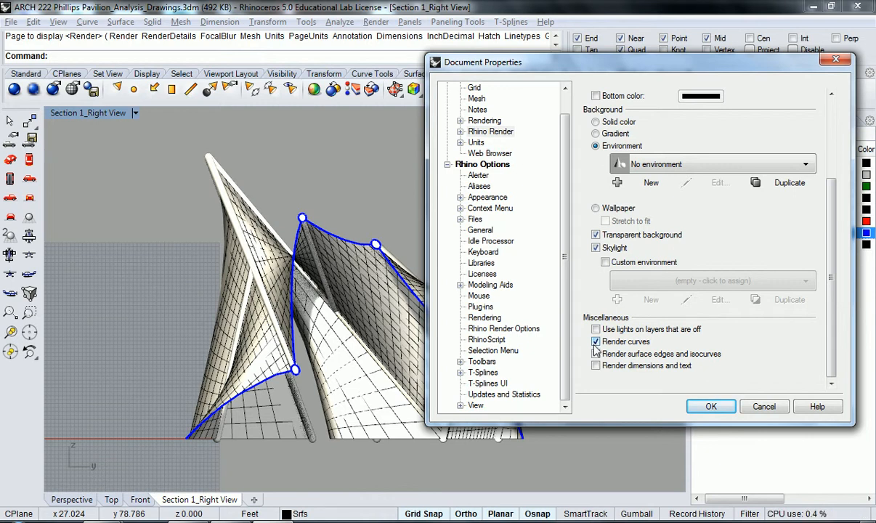
pyautogui.click(595, 354)
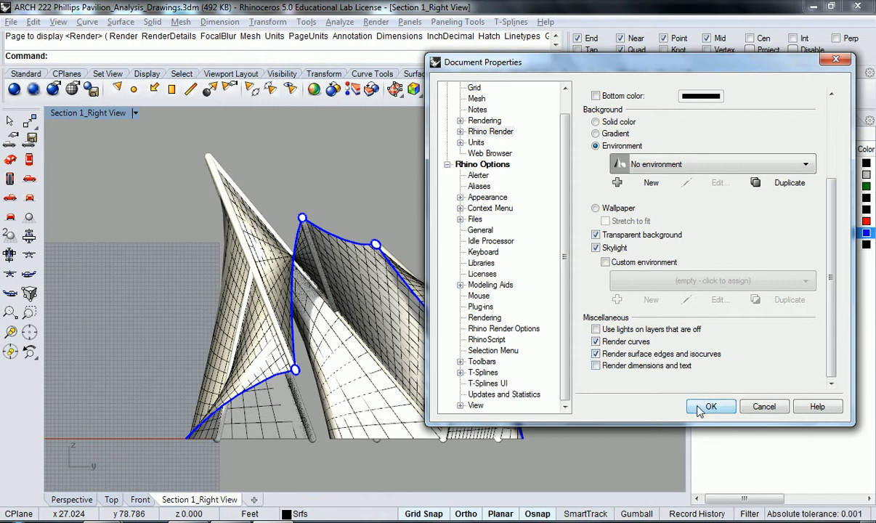
pyautogui.click(700, 409)
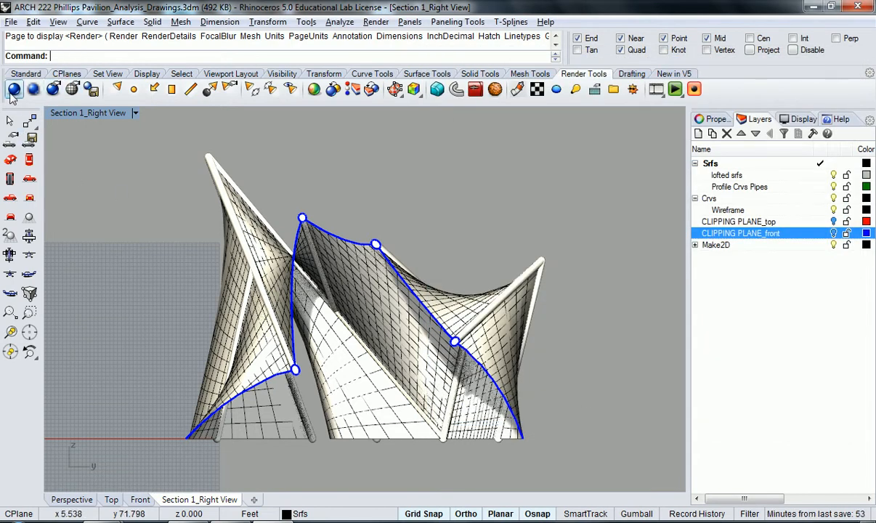
pyautogui.click(13, 90)
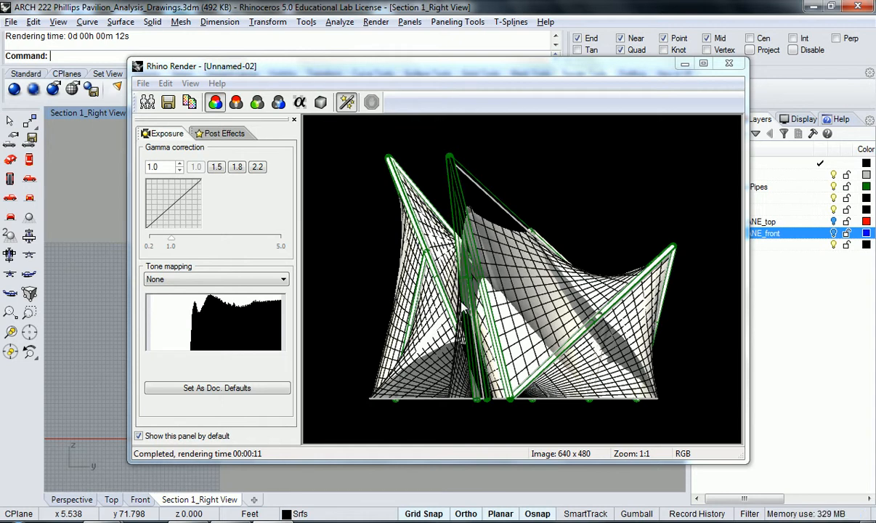
pyautogui.click(735, 65)
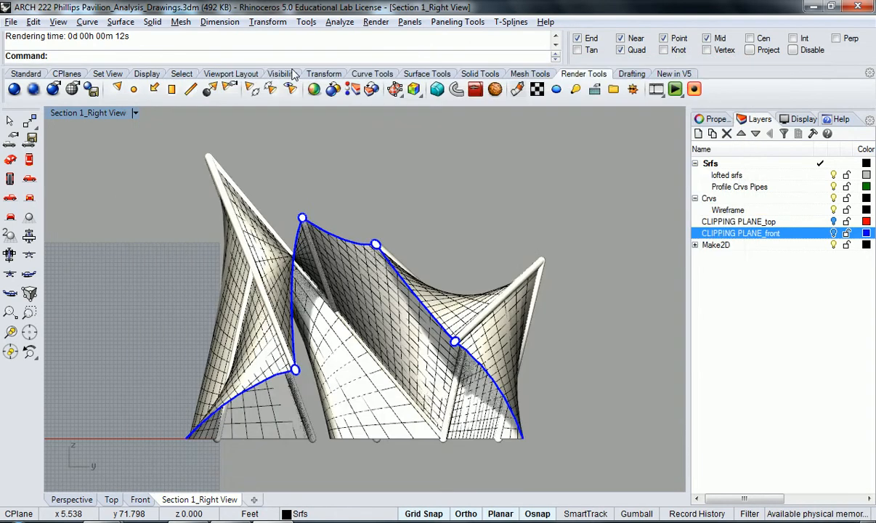
# - Reopen the render settings and disable rendering of curves and of surface edges and isocurves
pyautogui.click(49, 92)
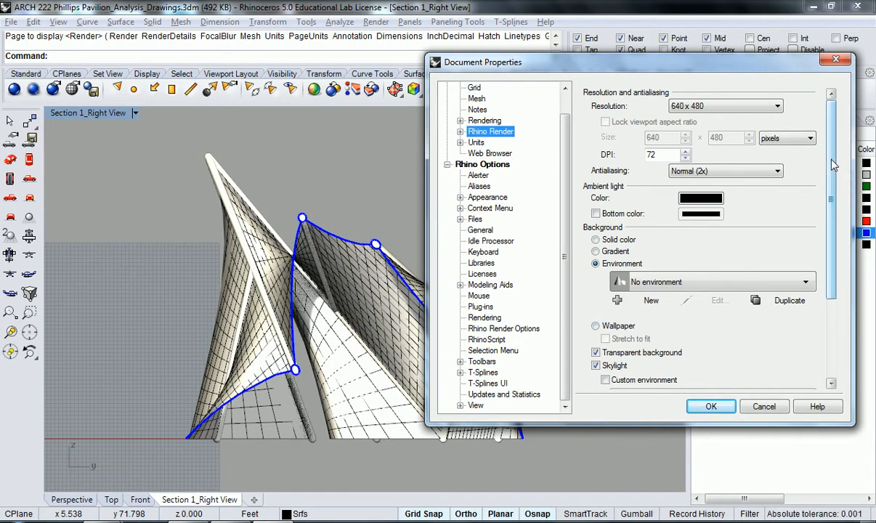
pyautogui.scroll(-3, 755, 300)
pyautogui.click(596, 341)
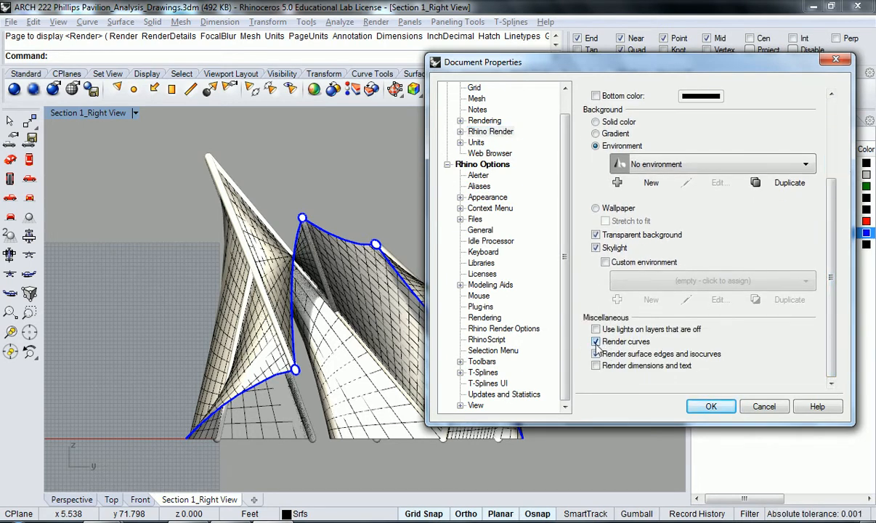
pyautogui.click(596, 353)
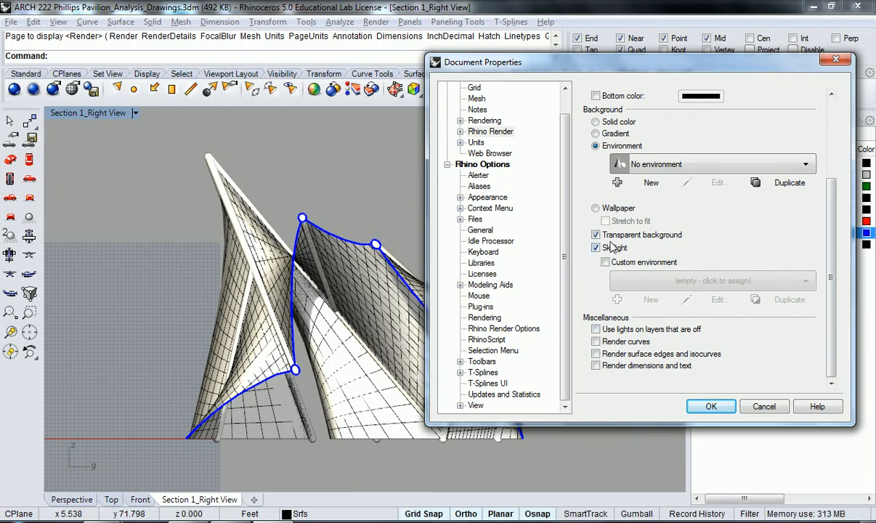
# - Set the render resolution to 1600 x 1200
pyautogui.moveTo(833, 248); pyautogui.dragTo(832, 168)
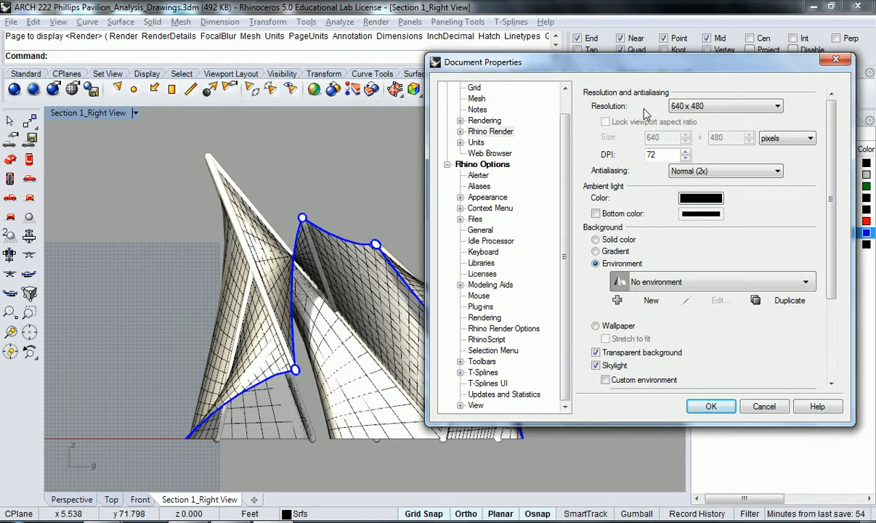
pyautogui.click(697, 108)
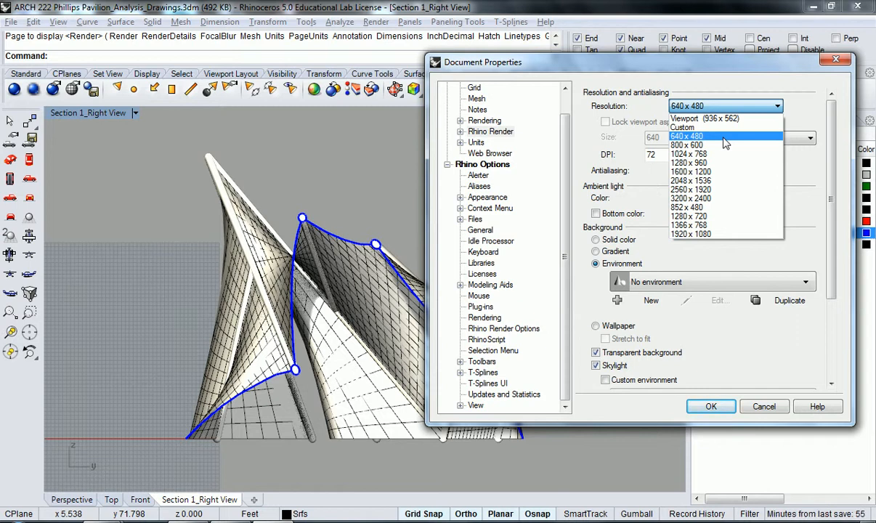
pyautogui.click(672, 180)
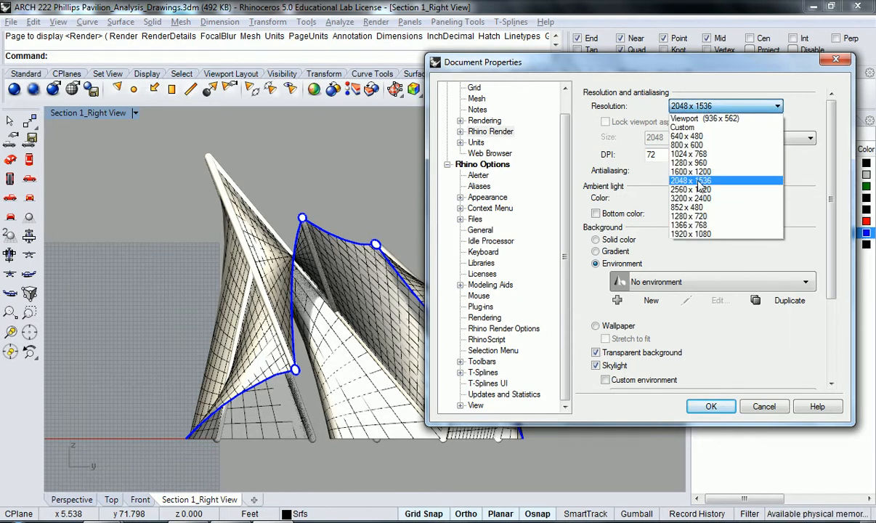
pyautogui.click(672, 171)
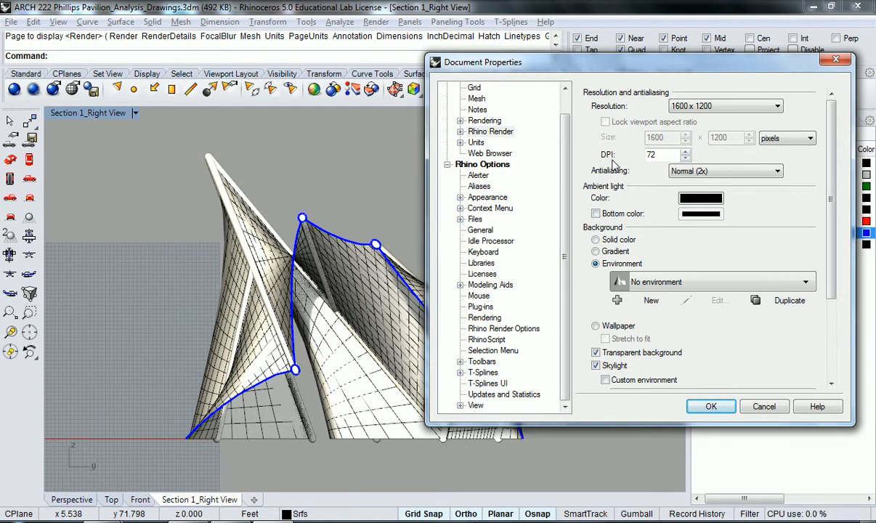
# - Set the render DPI to 150 and keep the antialiasing at Normal (2x)
pyautogui.moveTo(663, 155); pyautogui.dragTo(645, 156)
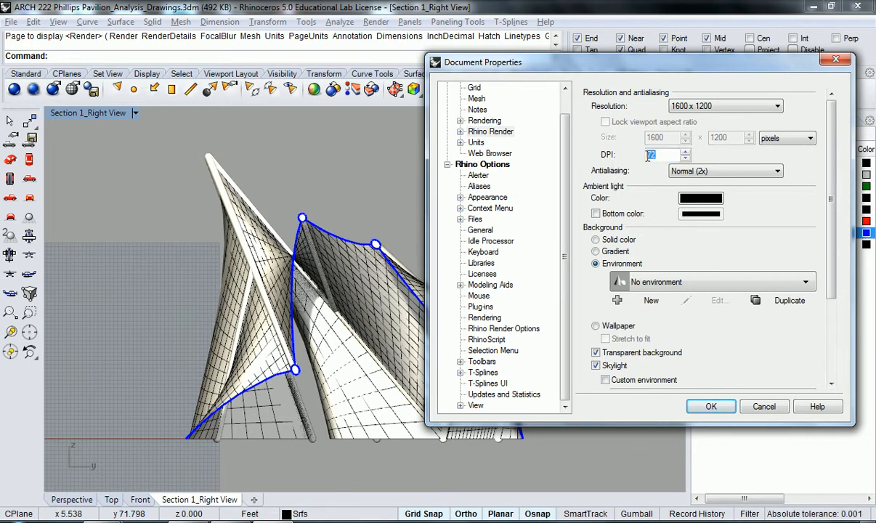
pyautogui.write('150')
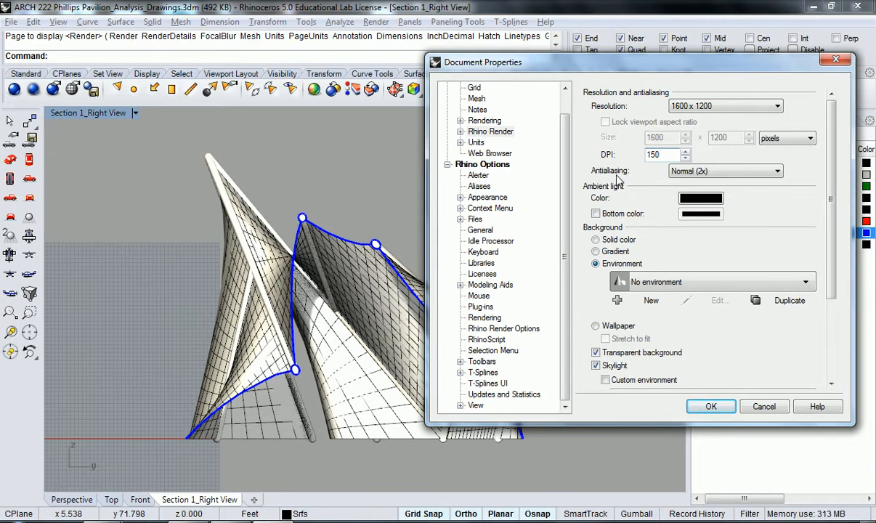
pyautogui.click(718, 174)
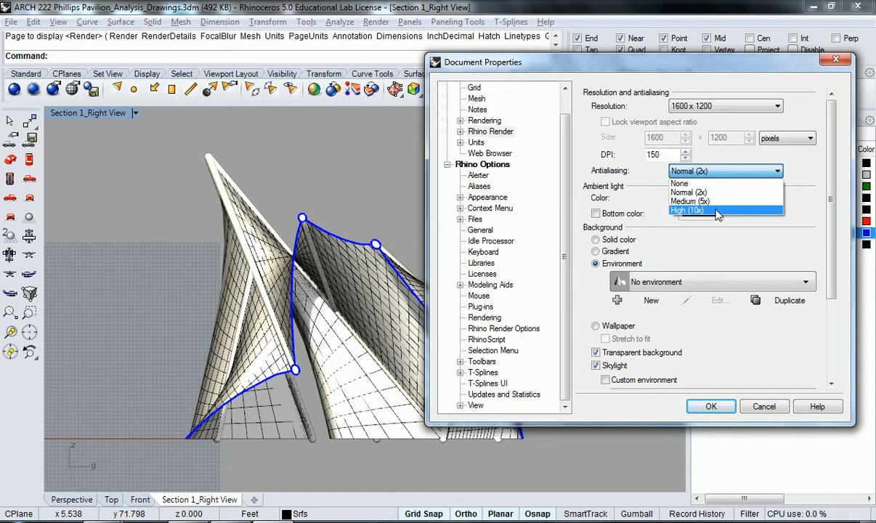
pyautogui.click(717, 192)
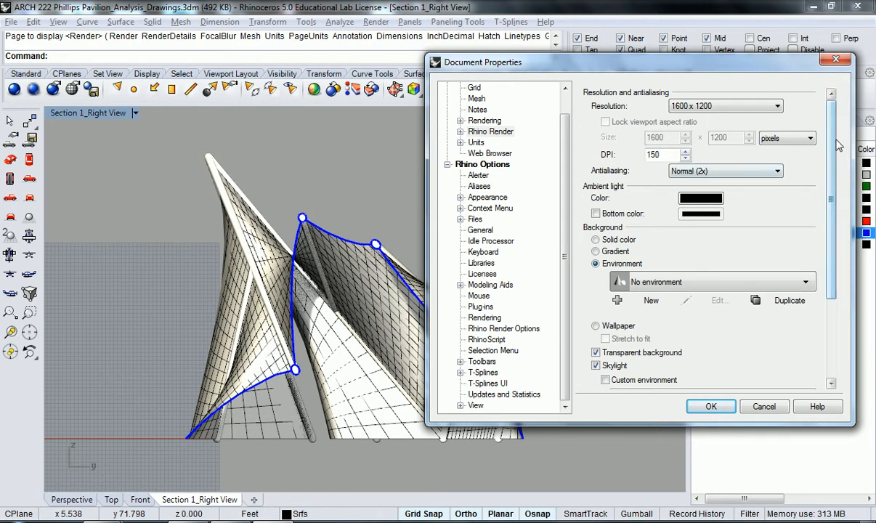
# - Examine the background and miscellaneous render options as well as the Render Details, Focal Blur and Rendering settings
pyautogui.scroll(-1, 833, 148)
pyautogui.scroll(-1, 833, 148)
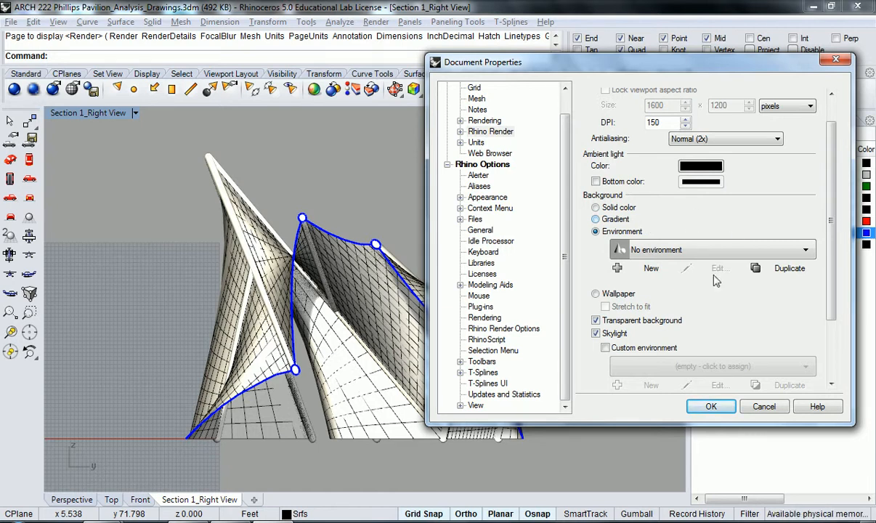
pyautogui.moveTo(828, 208); pyautogui.dragTo(828, 272)
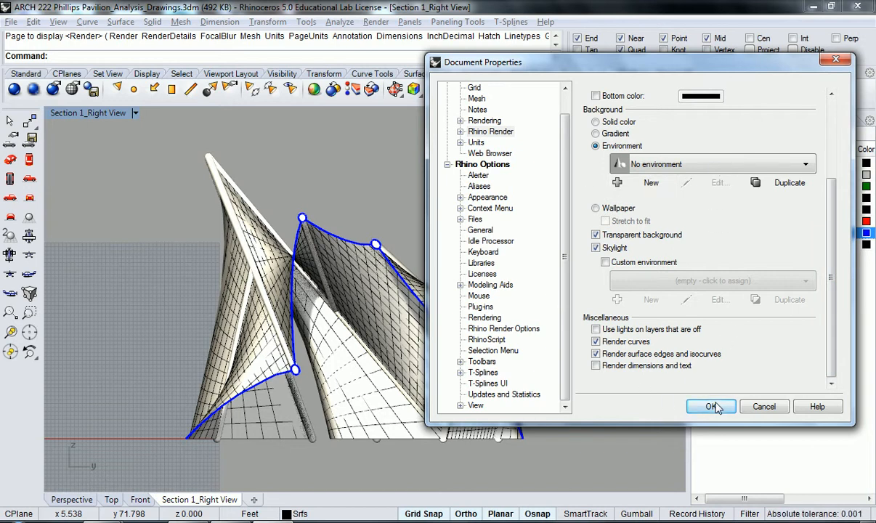
pyautogui.click(460, 132)
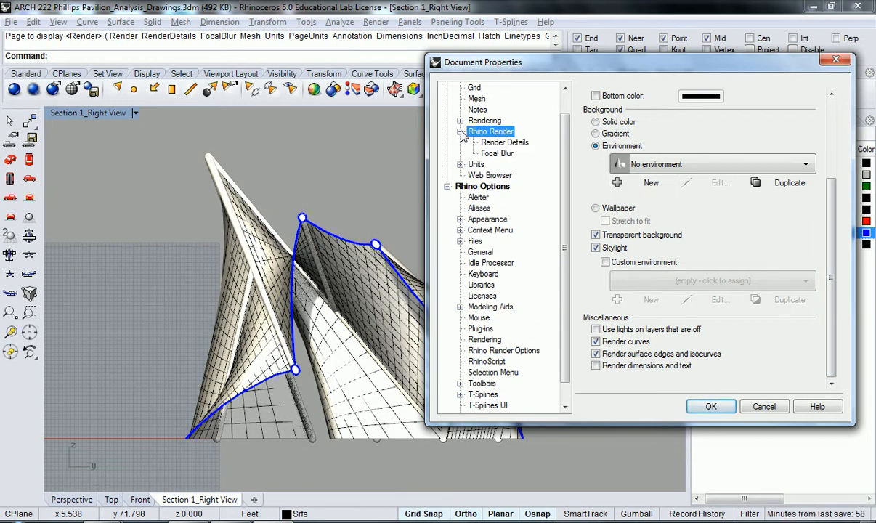
pyautogui.click(498, 143)
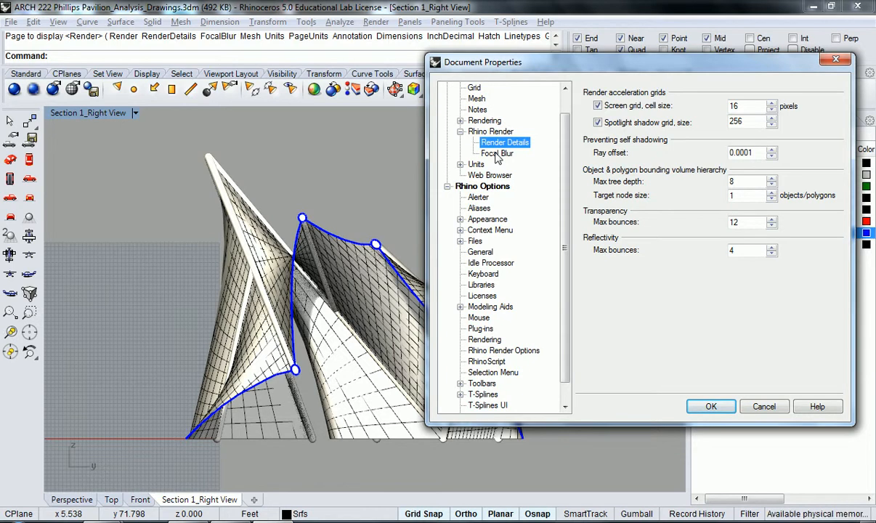
pyautogui.click(496, 154)
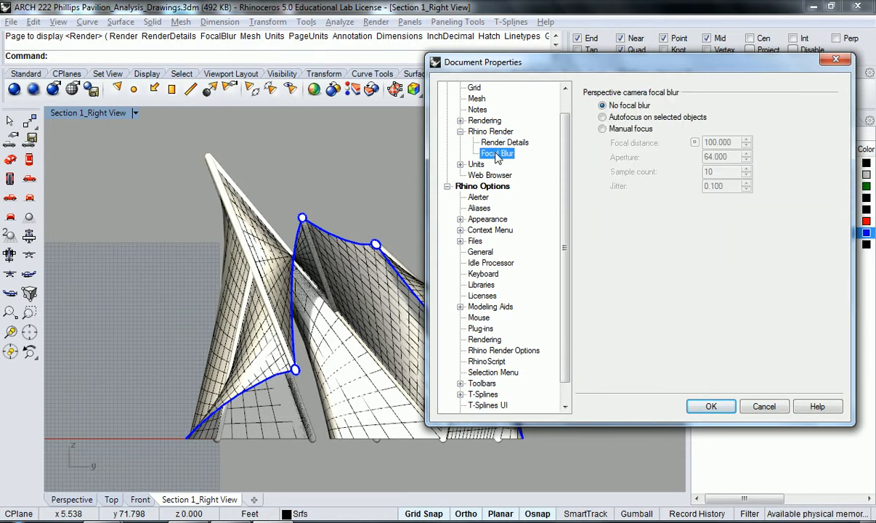
pyautogui.click(459, 131)
pyautogui.click(460, 121)
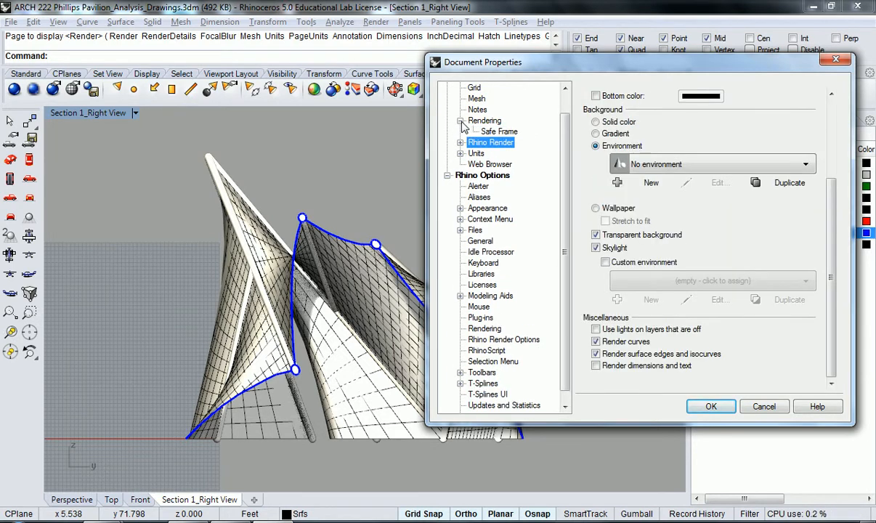
pyautogui.click(461, 121)
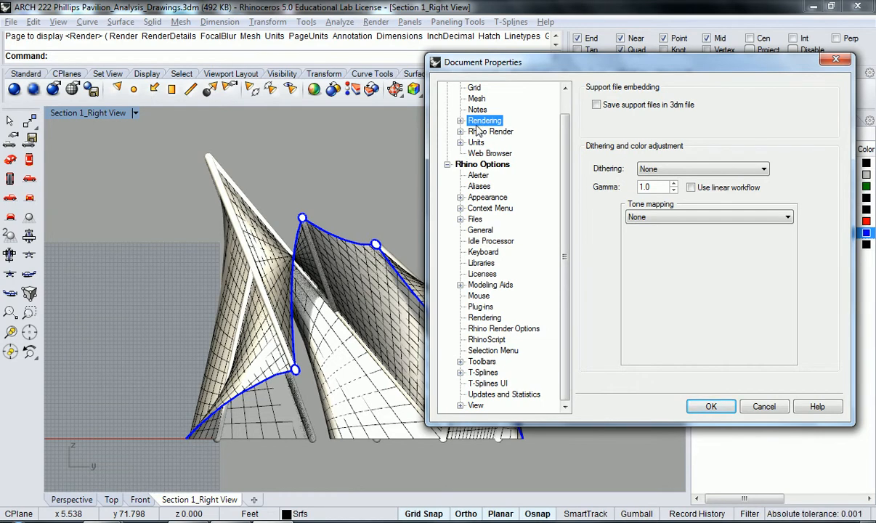
pyautogui.click(479, 131)
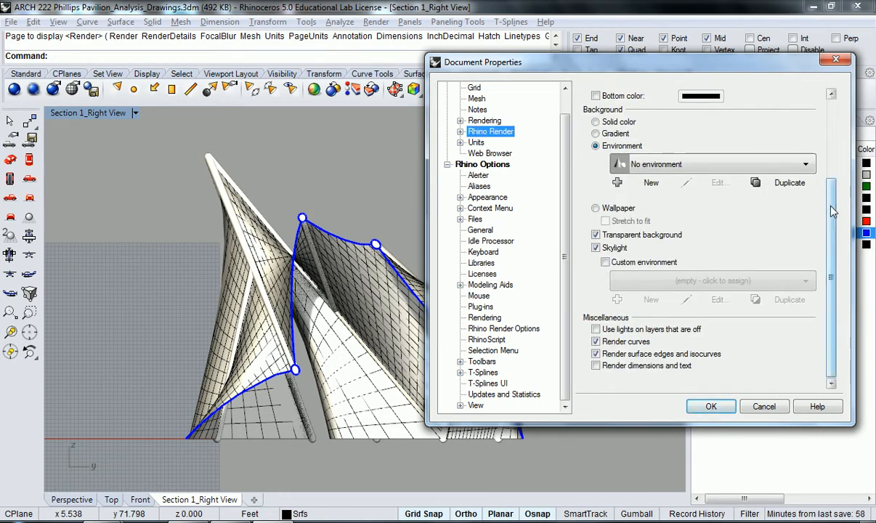
pyautogui.moveTo(830, 209); pyautogui.dragTo(834, 209)
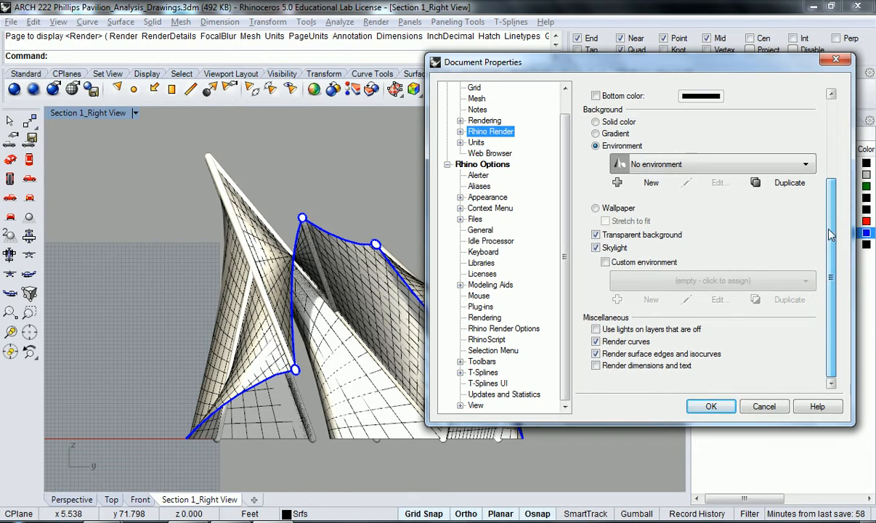
# - Turn off rendering of curves and of surface edges and isocurves, and render the section view with the accepted settings
pyautogui.click(595, 341)
pyautogui.click(596, 353)
pyautogui.moveTo(830, 250); pyautogui.dragTo(833, 177)
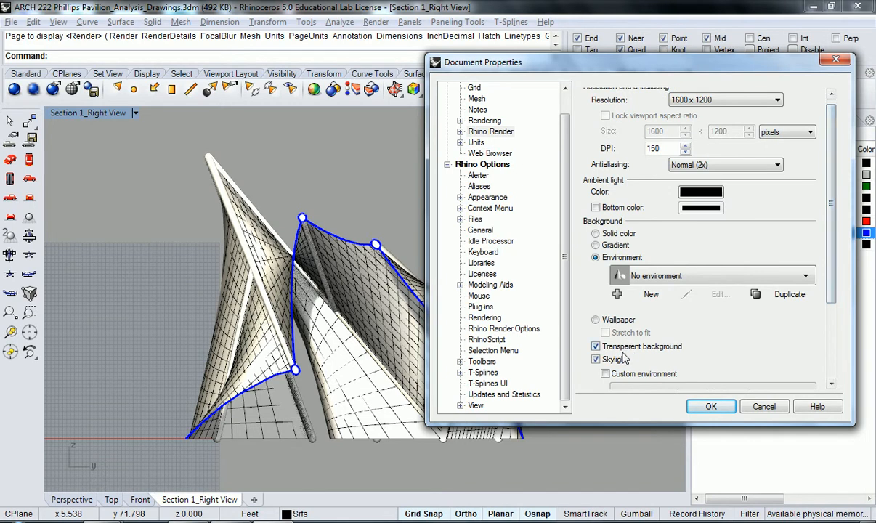
pyautogui.scroll(1, 833, 221)
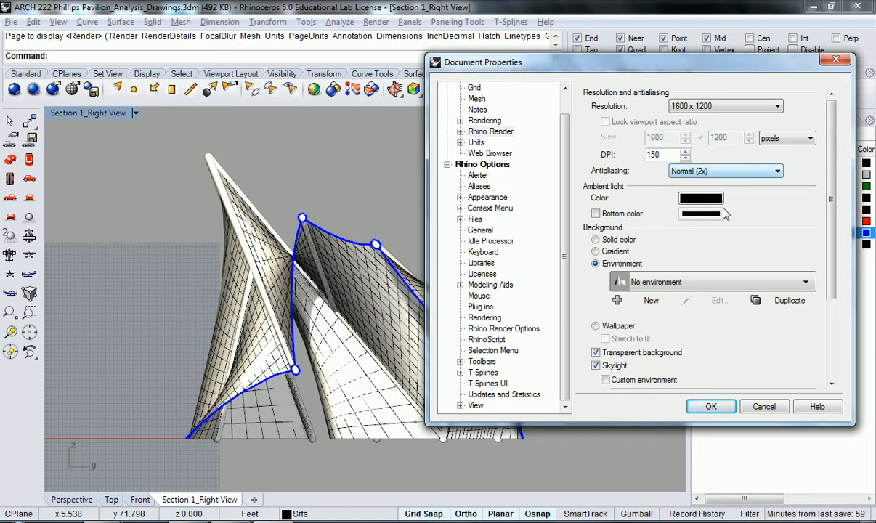
pyautogui.click(714, 413)
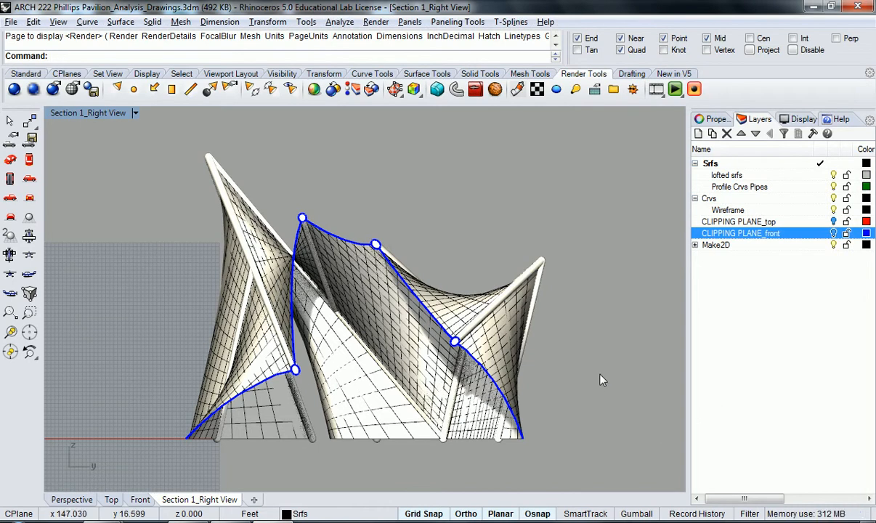
pyautogui.click(14, 89)
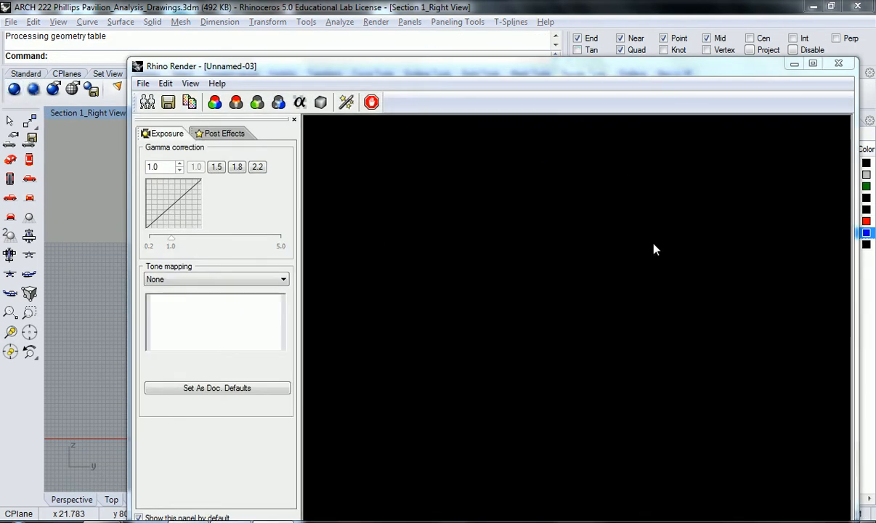
# - Maximize the render window and, once the rendering is complete, examine the pavilion's edges and shading up close
pyautogui.moveTo(666, 70); pyautogui.dragTo(650, 39)
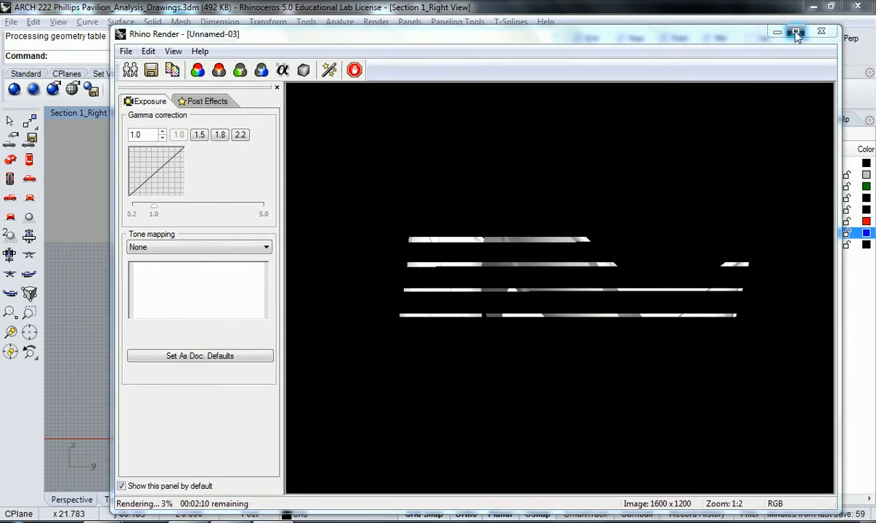
pyautogui.doubleClick(749, 29)
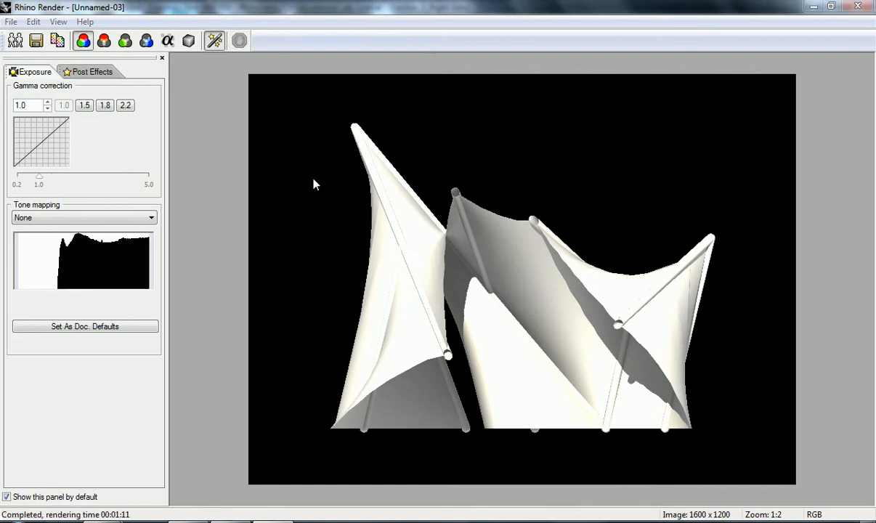
pyautogui.scroll(4, 397, 279)
pyautogui.scroll(-1, 501, 225)
pyautogui.scroll(2, 498, 204)
pyautogui.scroll(1, 498, 203)
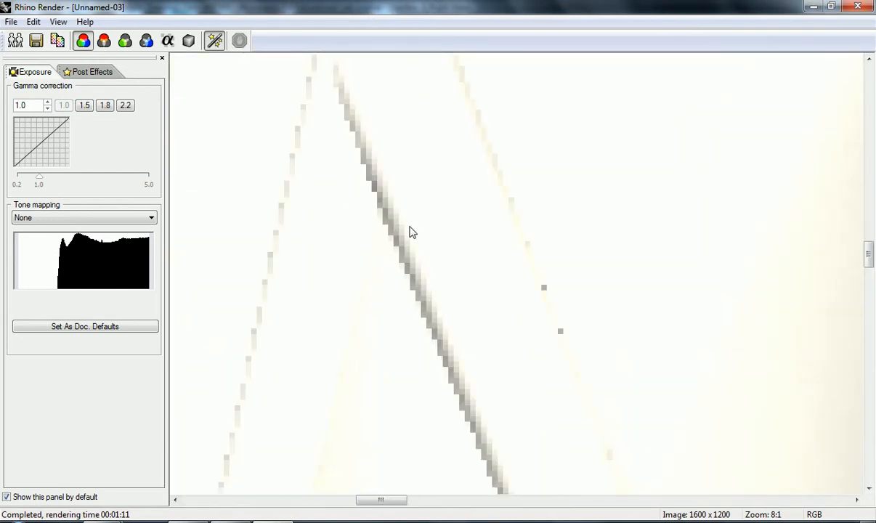
pyautogui.scroll(-4, 389, 245)
pyautogui.scroll(5, 428, 166)
pyautogui.scroll(-6, 442, 164)
pyautogui.scroll(4, 526, 257)
pyautogui.scroll(1, 809, 283)
pyautogui.scroll(-4, 635, 272)
pyautogui.scroll(1, 499, 295)
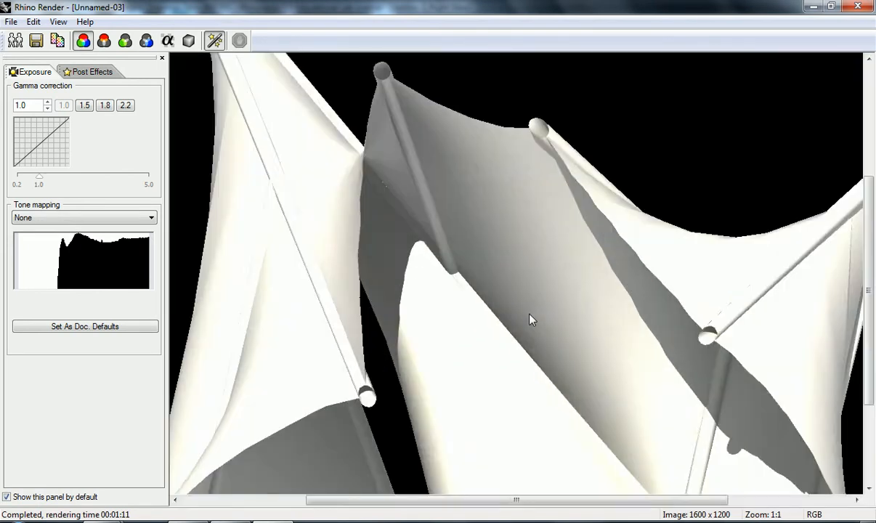
pyautogui.scroll(-1, 522, 317)
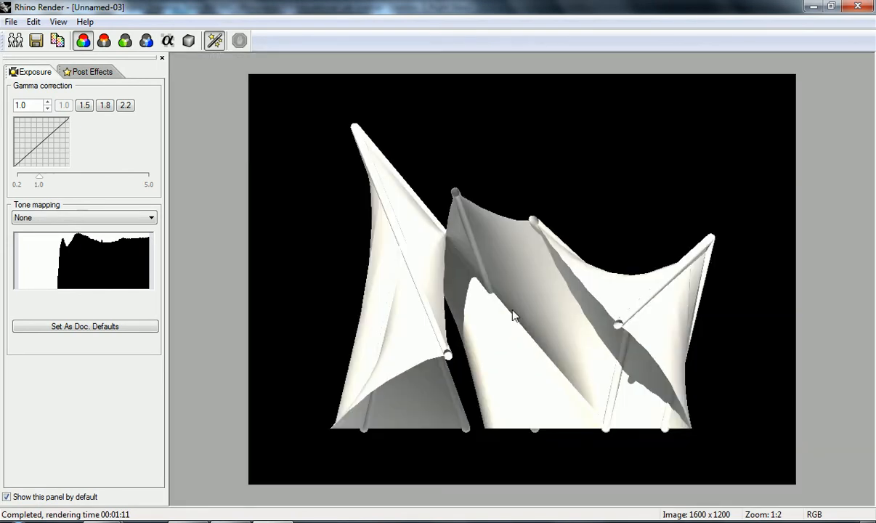
# - View the rendering's distance channel and return the display to the RGB channel
pyautogui.click(189, 40)
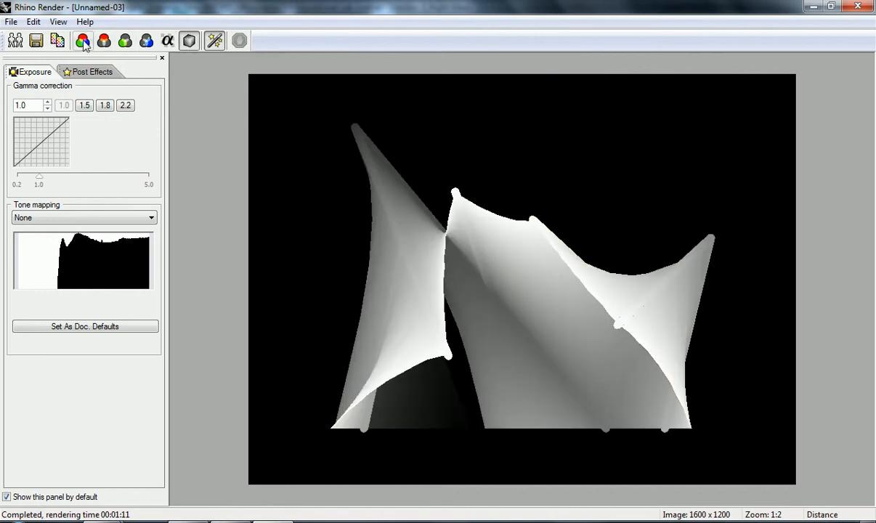
pyautogui.click(83, 41)
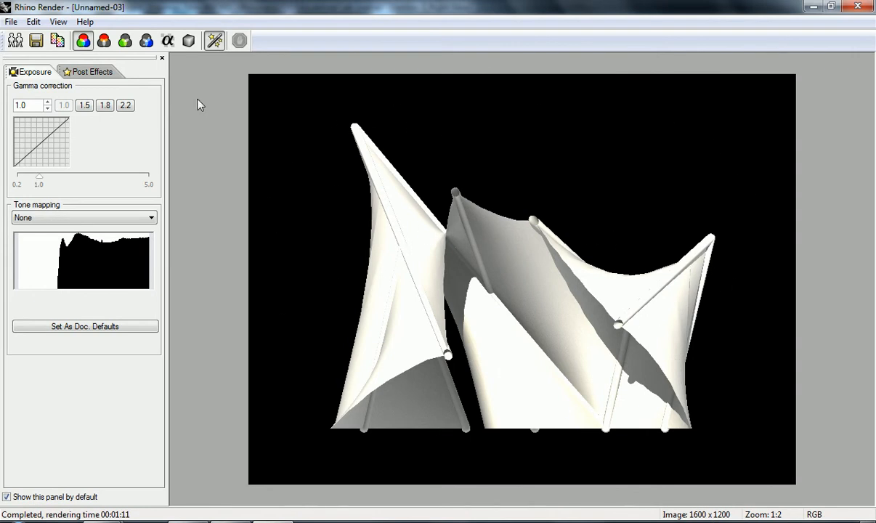
# - Save the rendering to the Desktop as a JPEG named test, with the alpha channel option left on
pyautogui.click(36, 40)
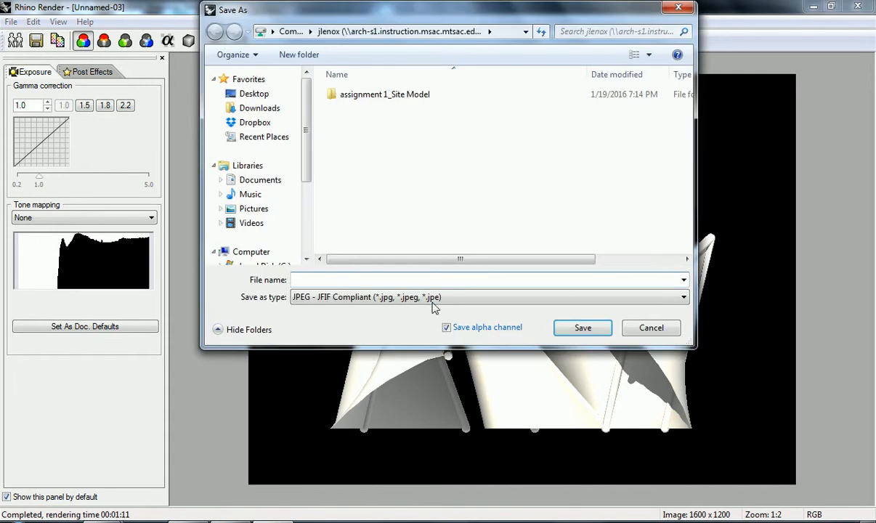
pyautogui.click(253, 93)
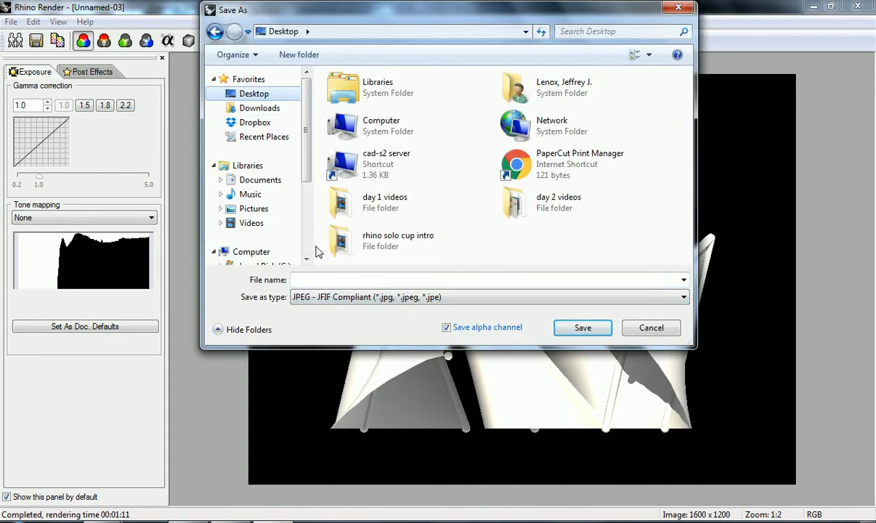
pyautogui.click(317, 279)
pyautogui.write('test')
pyautogui.press('Return')
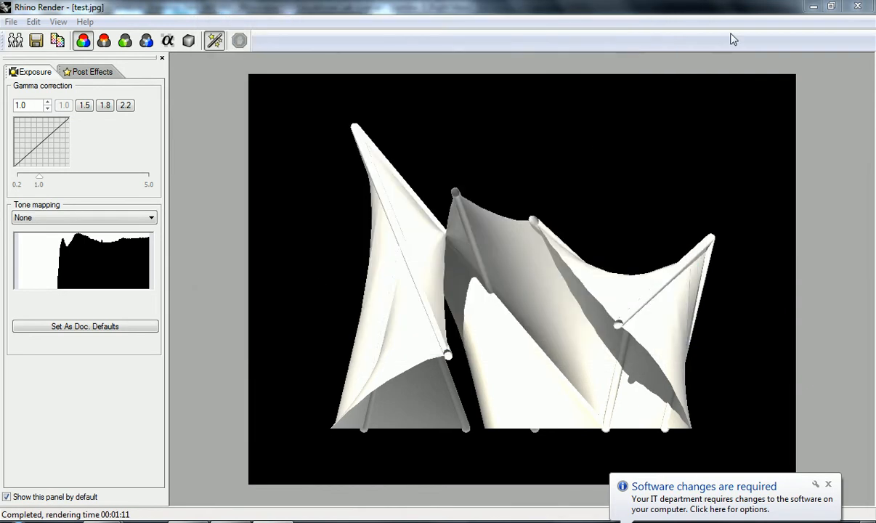
# - Clear the open windows from the desktop and open the saved test.jpg to check it
pyautogui.click(814, 7)
pyautogui.click(810, 8)
pyautogui.click(810, 8)
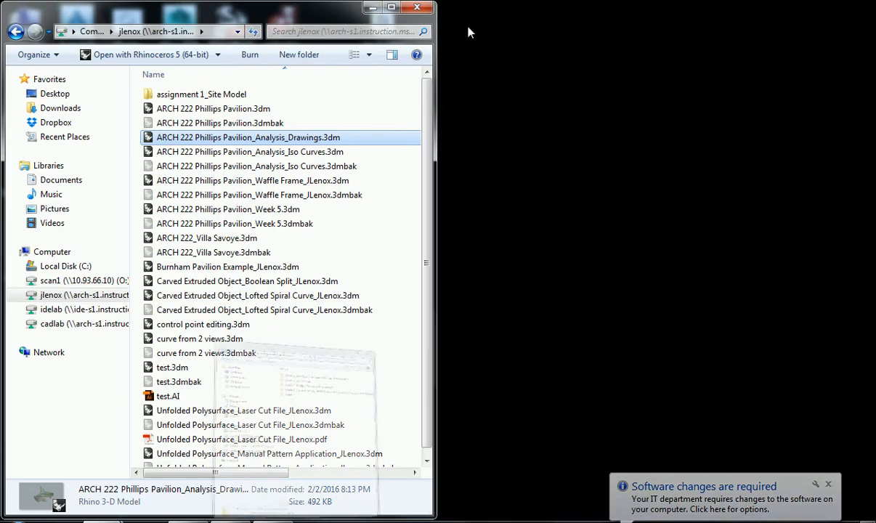
pyautogui.click(372, 6)
pyautogui.doubleClick(280, 392)
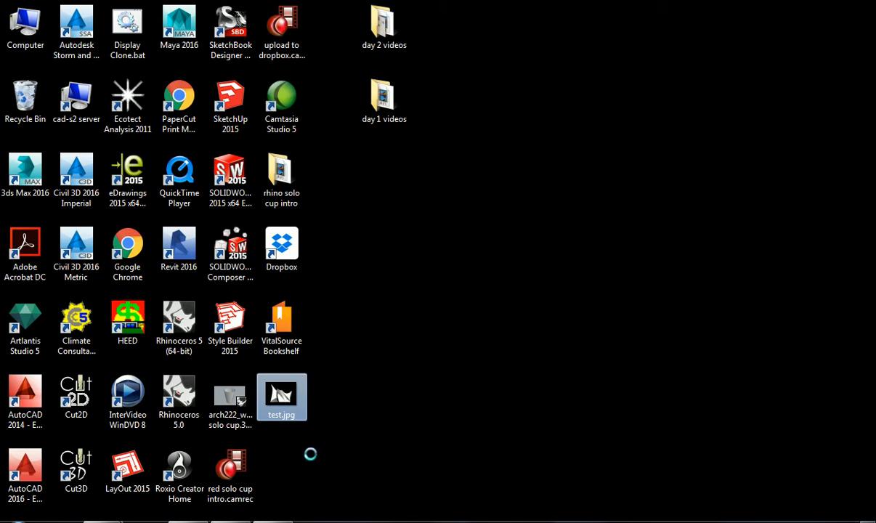
pyautogui.click(538, 363)
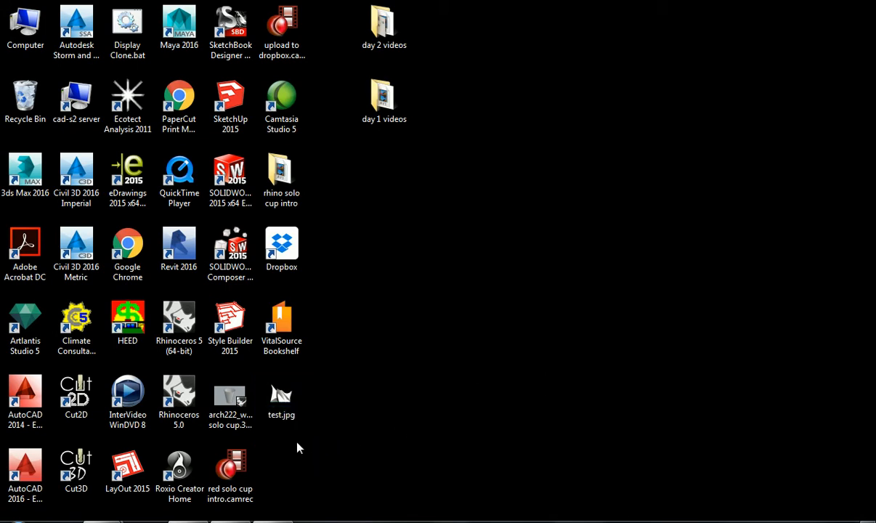
# - Return to the Rhino model and set the Rhino Render resolution to 2048 x 1536
pyautogui.hotkey('alt', 'Tab')
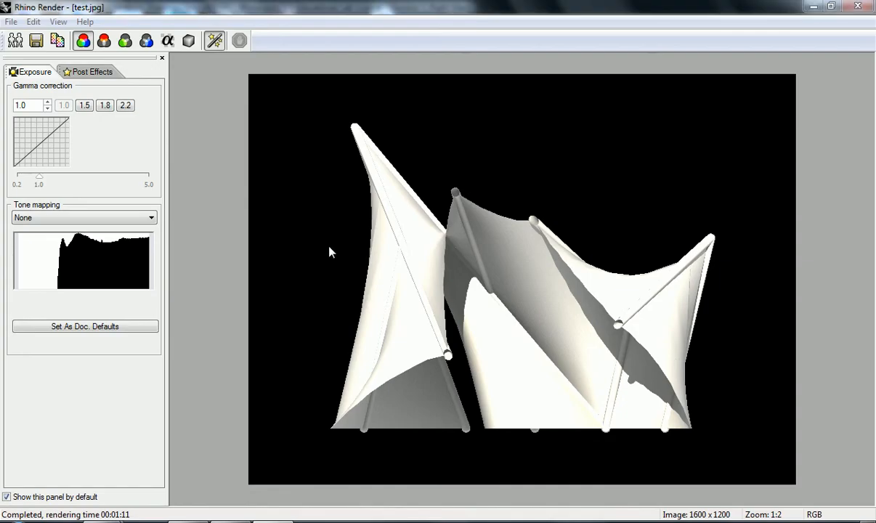
pyautogui.click(812, 6)
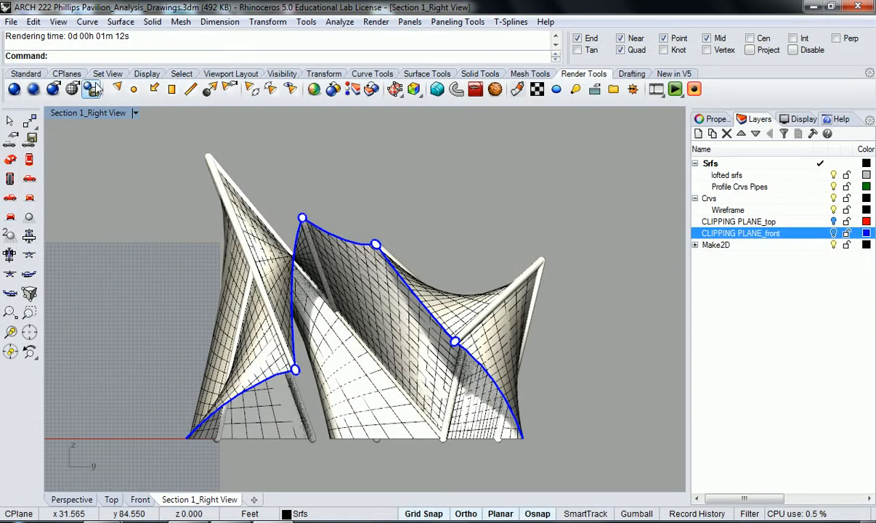
pyautogui.click(53, 89)
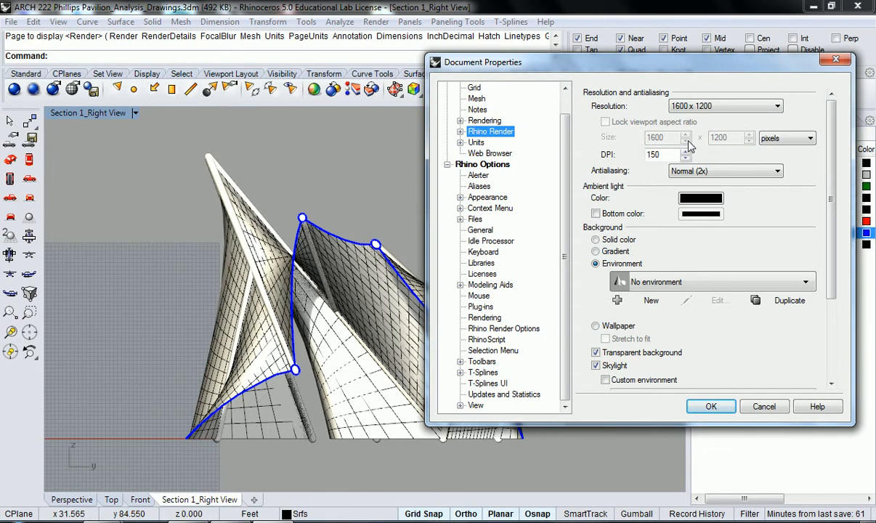
pyautogui.click(674, 107)
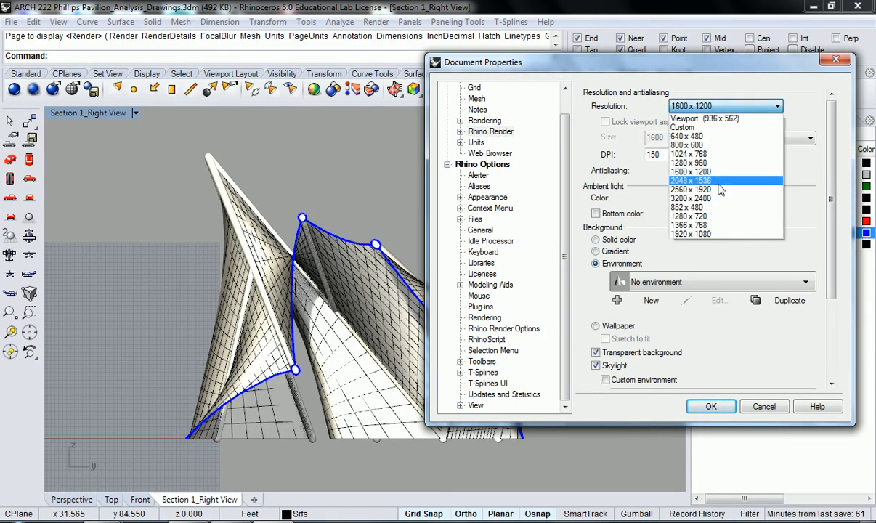
pyautogui.click(721, 180)
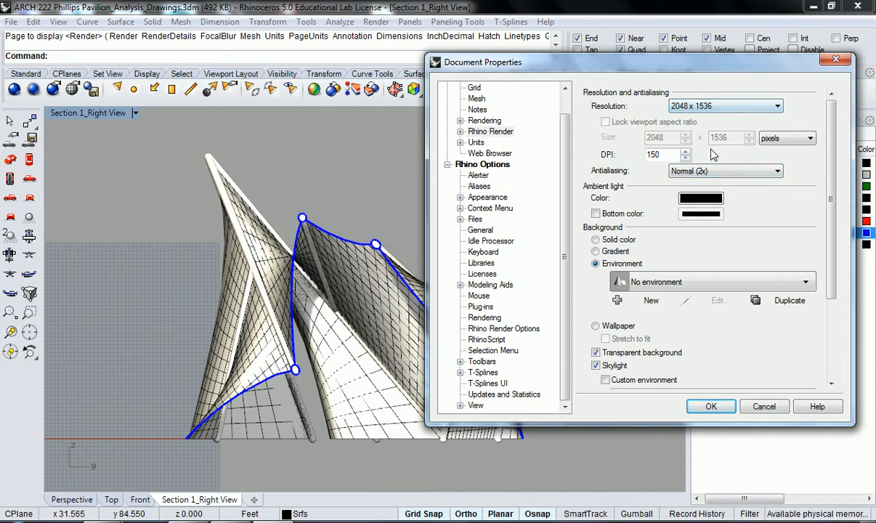
# - Set the antialiasing to High (10x) and render the section view again with the accepted settings
pyautogui.click(718, 172)
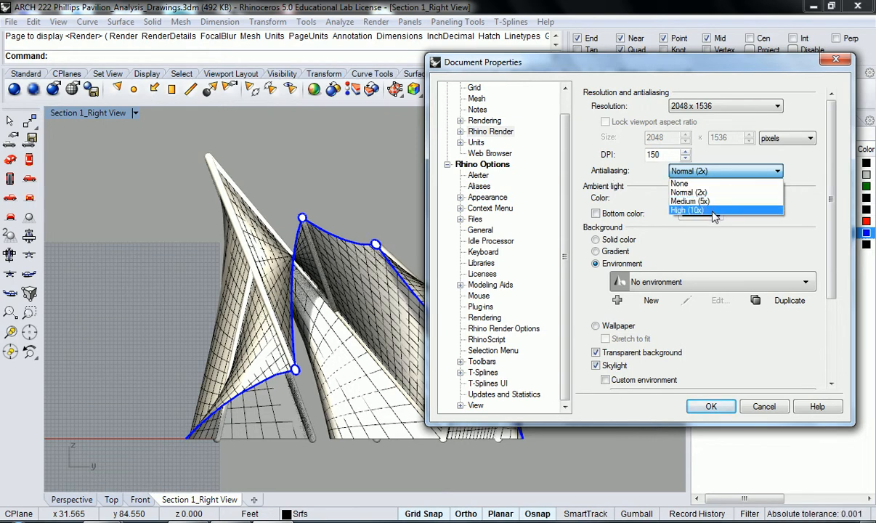
pyautogui.click(680, 210)
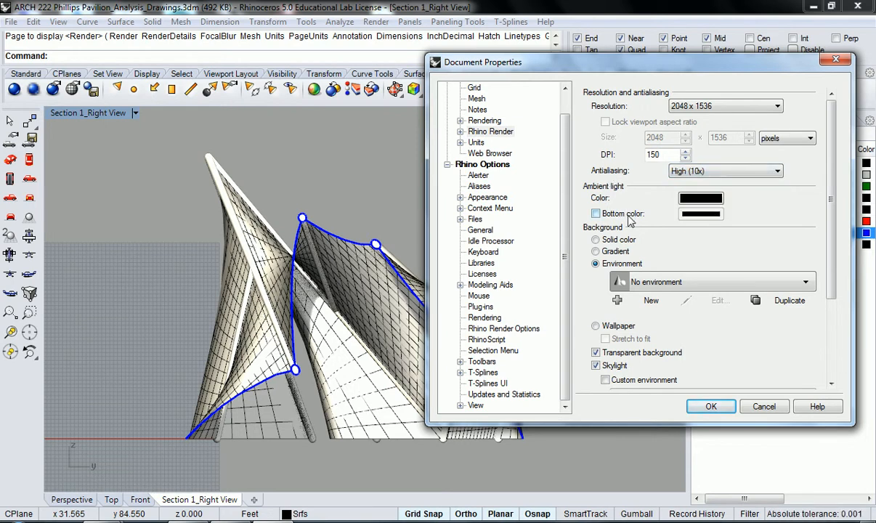
pyautogui.click(710, 407)
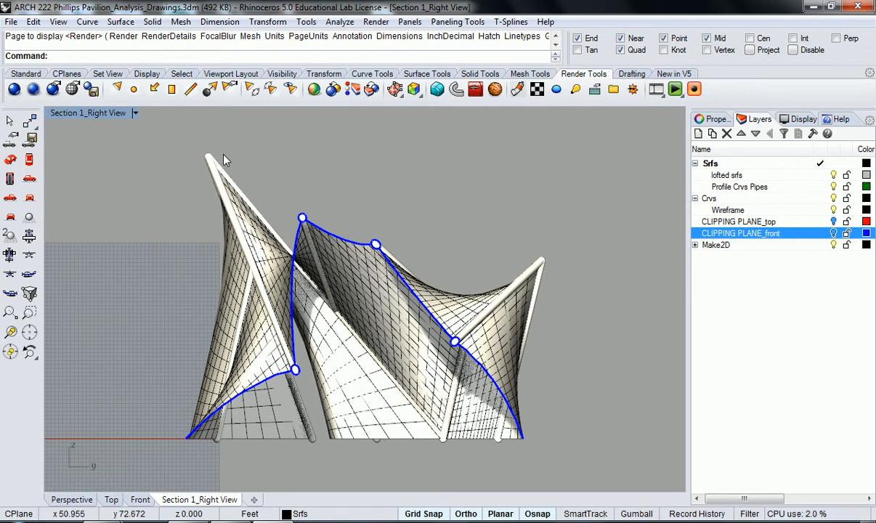
pyautogui.click(14, 88)
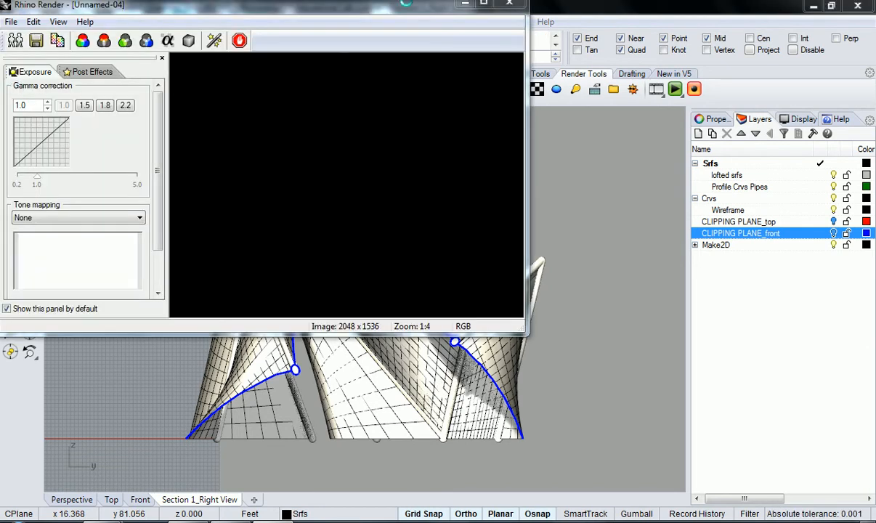